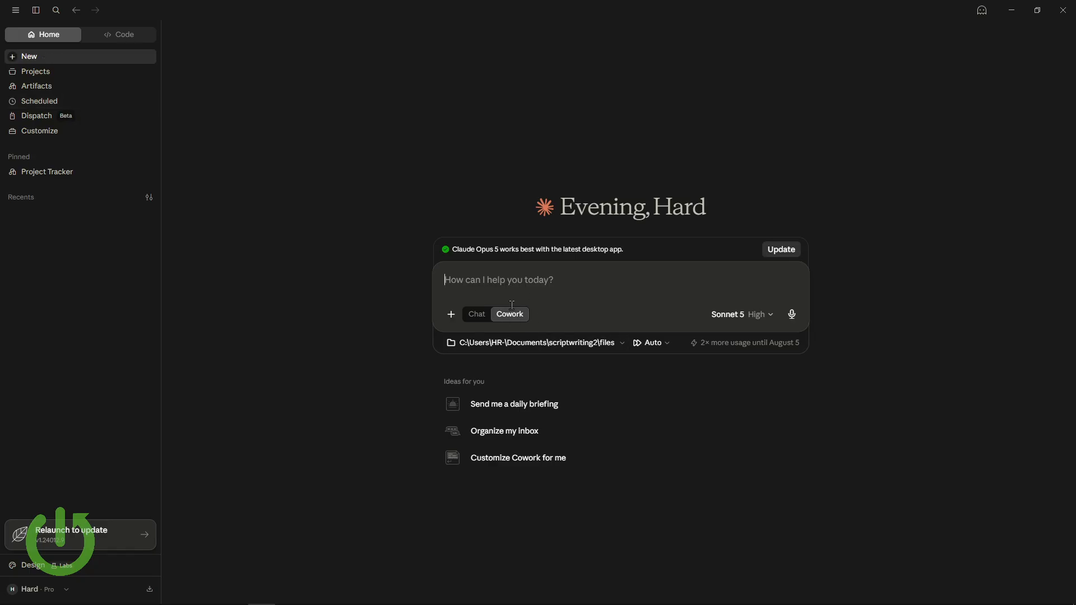
{"action": "left_click", "coordinate": [475, 315]}
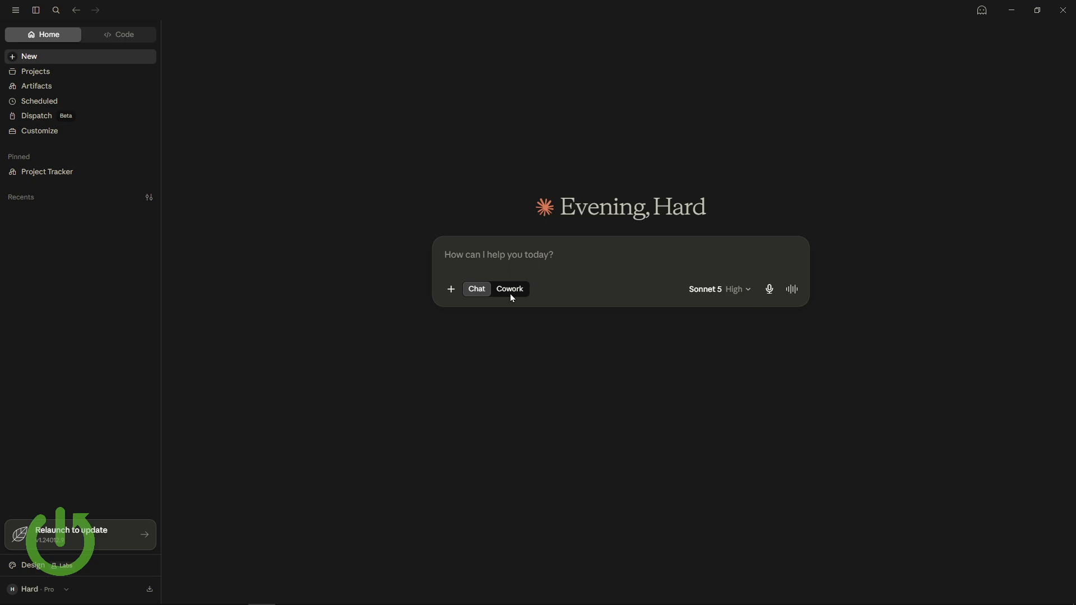
{"action": "left_click", "coordinate": [510, 293]}
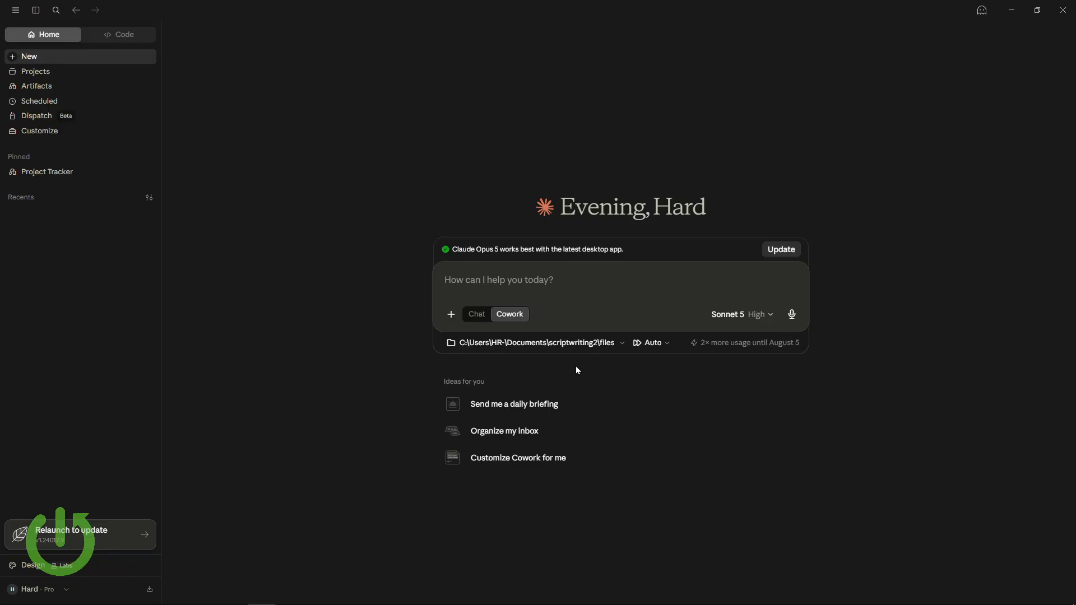
{"action": "left_click", "coordinate": [552, 346]}
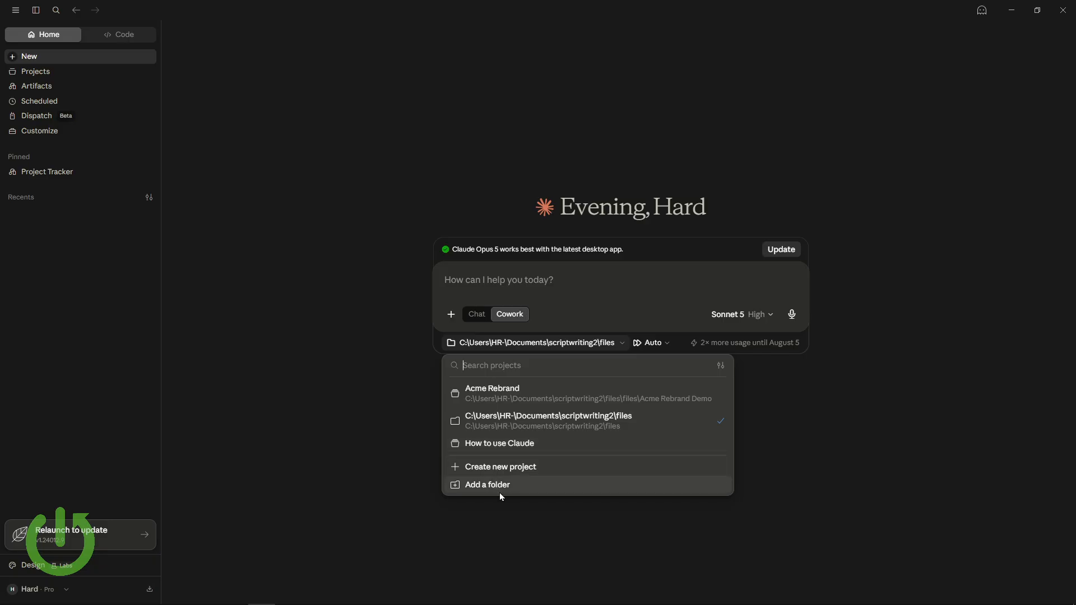
{"action": "left_click", "coordinate": [488, 485]}
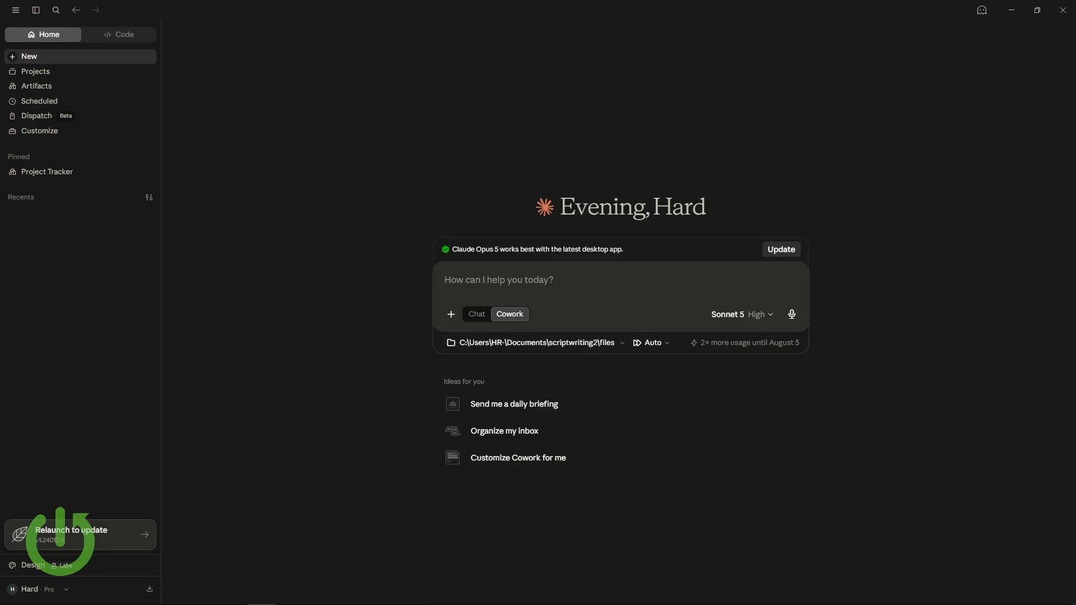
{"action": "left_click_drag", "start_coordinate": [1075, 205], "coordinate": [381, 216]}
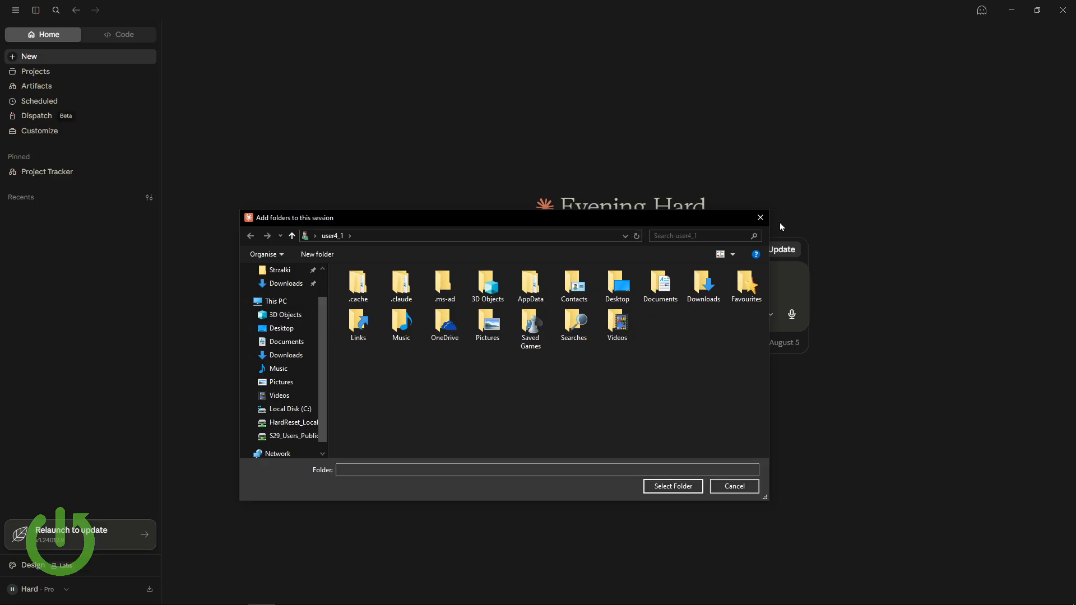
{"action": "left_click", "coordinate": [763, 217]}
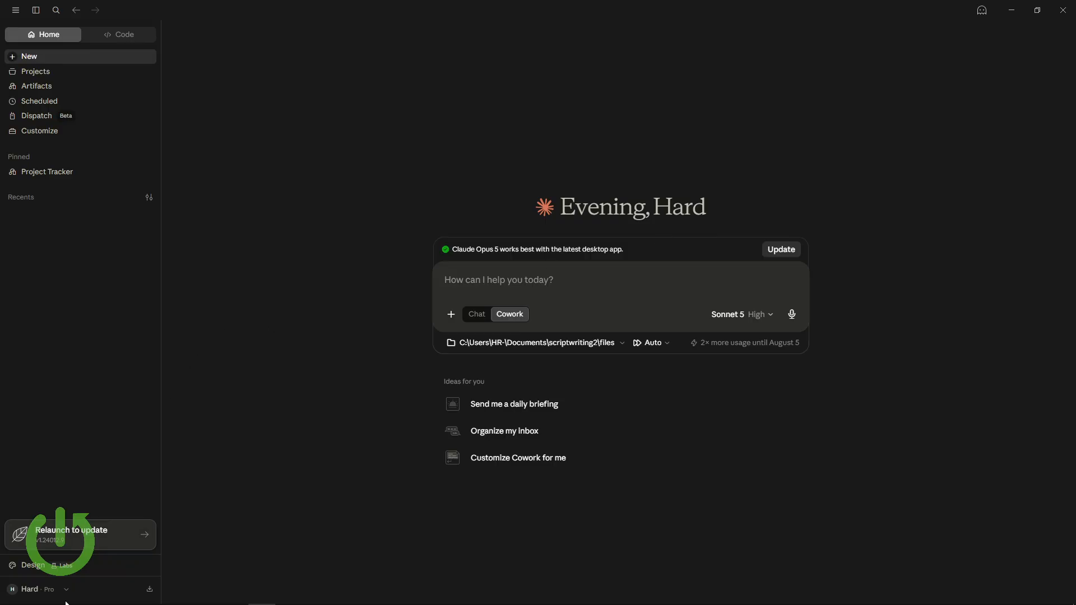
- Review the list of trusted Cowork folders in the Cowork settings, and close the settings
{"action": "left_click", "coordinate": [30, 589]}
{"action": "left_click", "coordinate": [31, 474]}
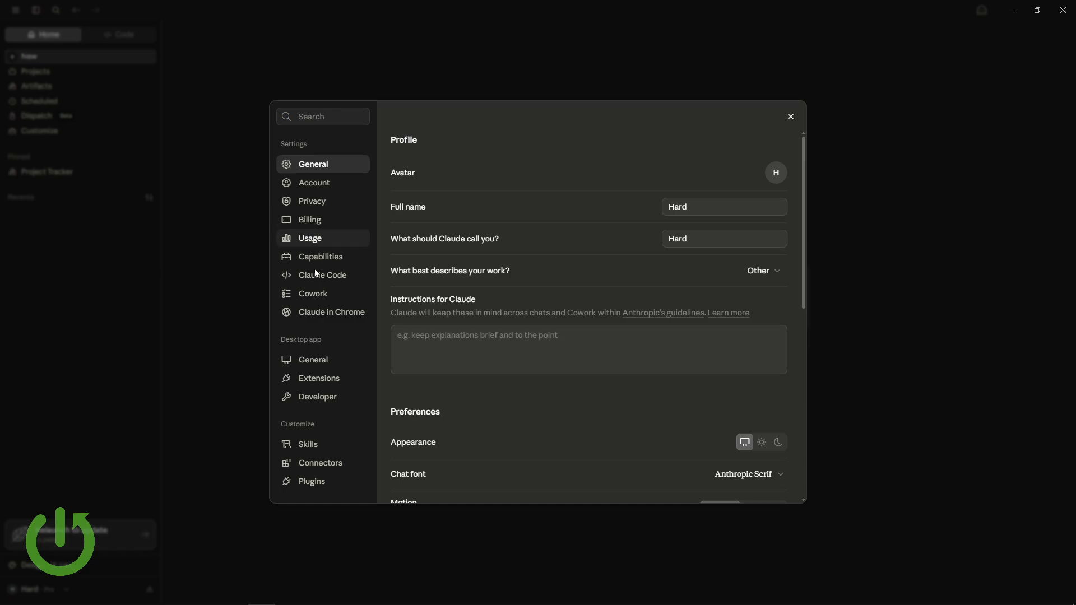
{"action": "left_click", "coordinate": [306, 295]}
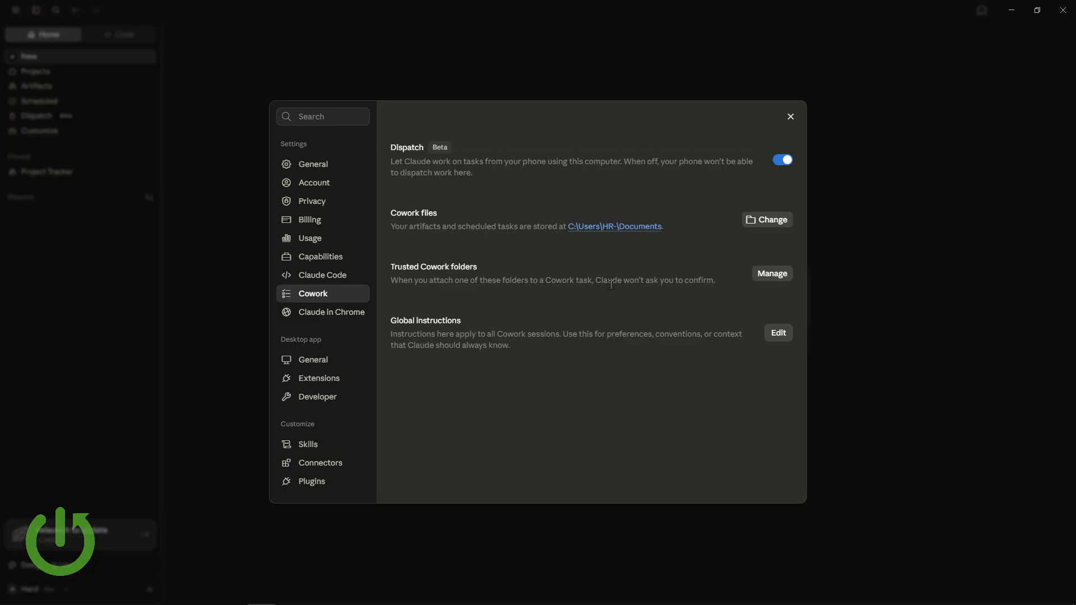
{"action": "left_click", "coordinate": [772, 274]}
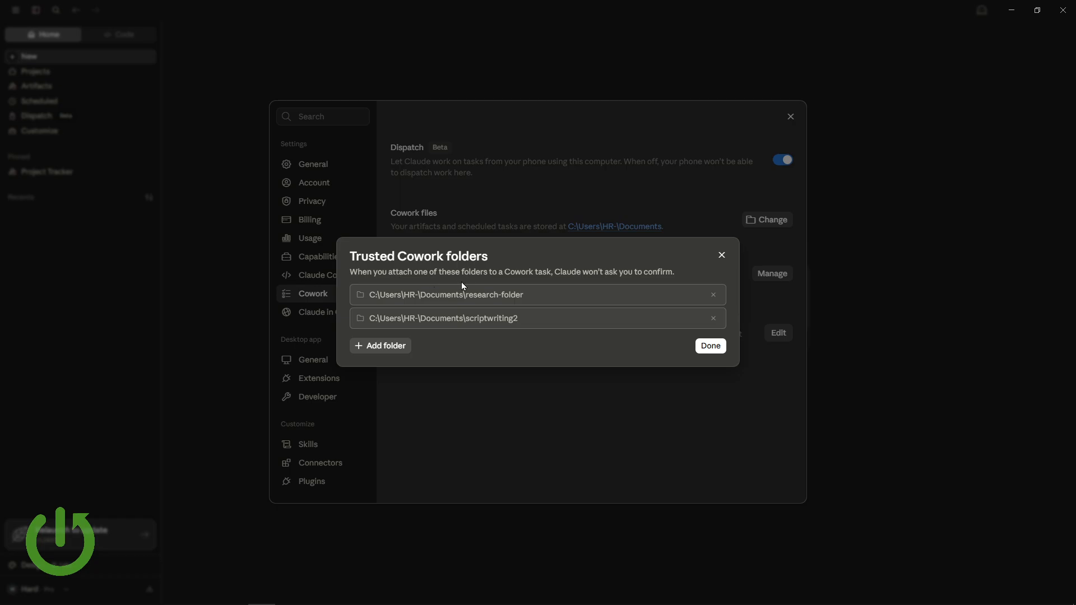
{"action": "left_click", "coordinate": [705, 350]}
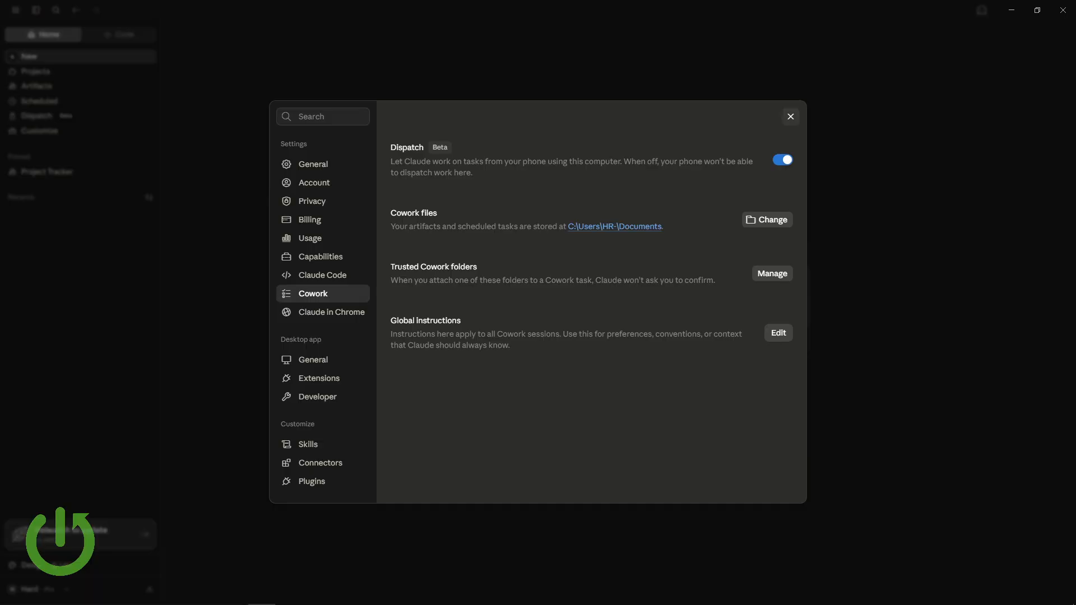
{"action": "left_click", "coordinate": [791, 118]}
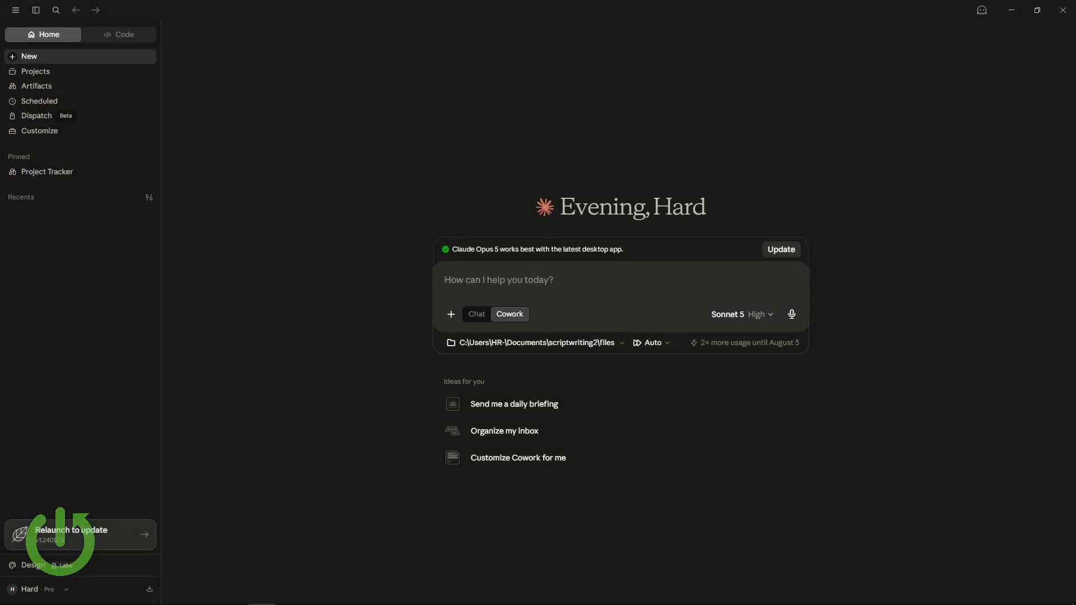
- Detach the scriptwriting2\files folder from the Cowork session and attach the Documents\scriptwriting2 folder in its place
{"action": "left_click", "coordinate": [544, 347]}
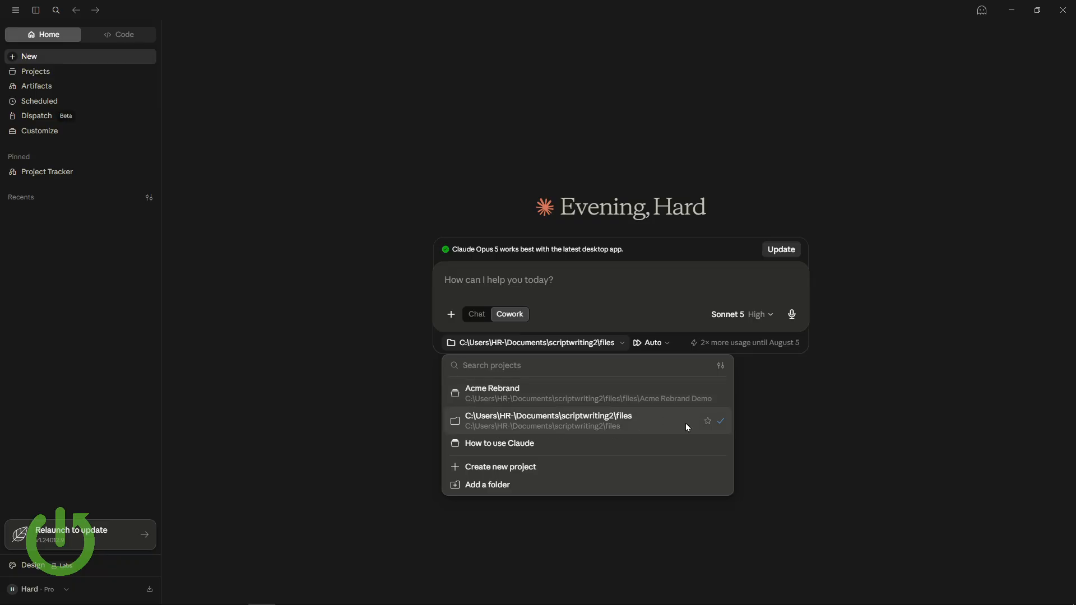
{"action": "left_click", "coordinate": [646, 417]}
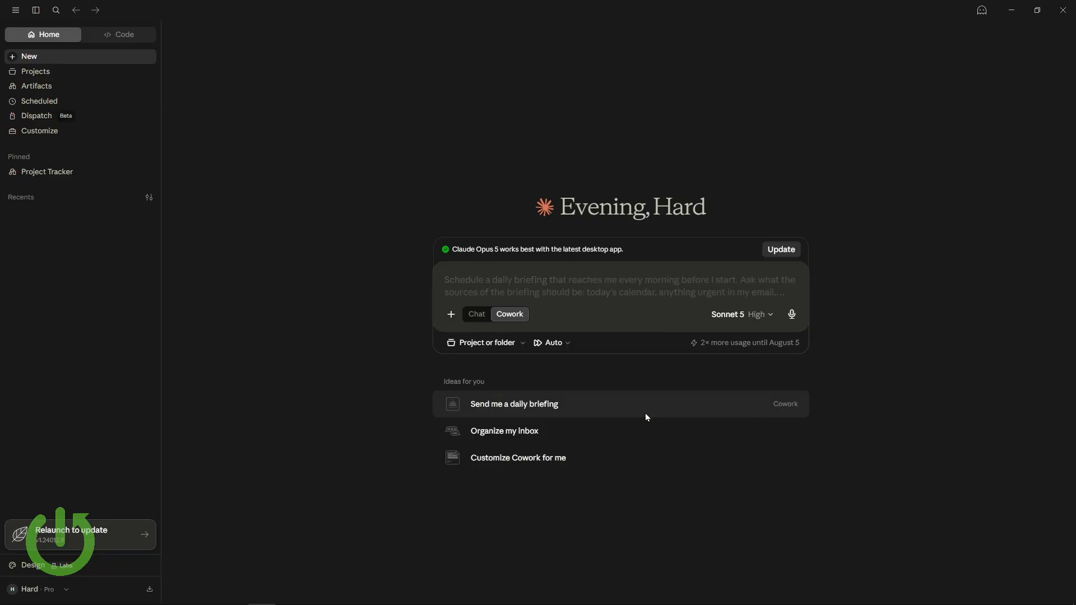
{"action": "left_click", "coordinate": [513, 342]}
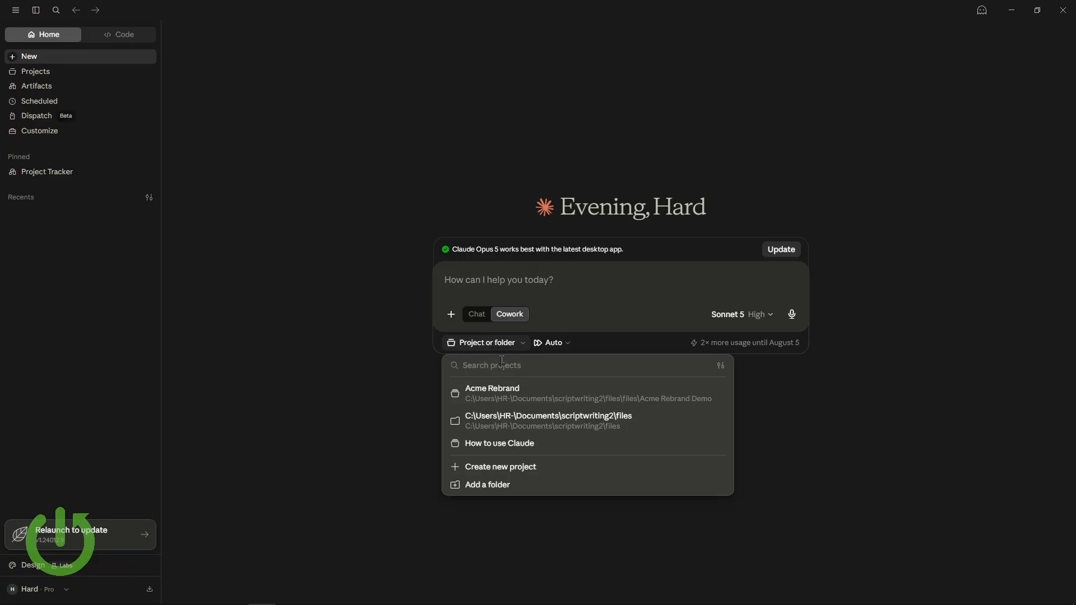
{"action": "left_click", "coordinate": [497, 487]}
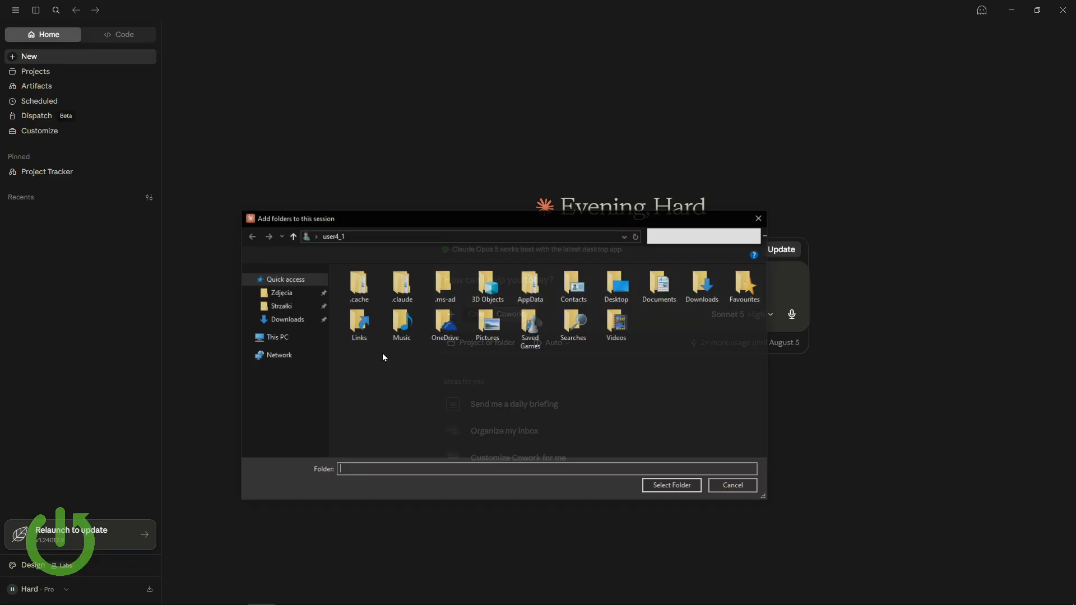
{"action": "left_click", "coordinate": [296, 378]}
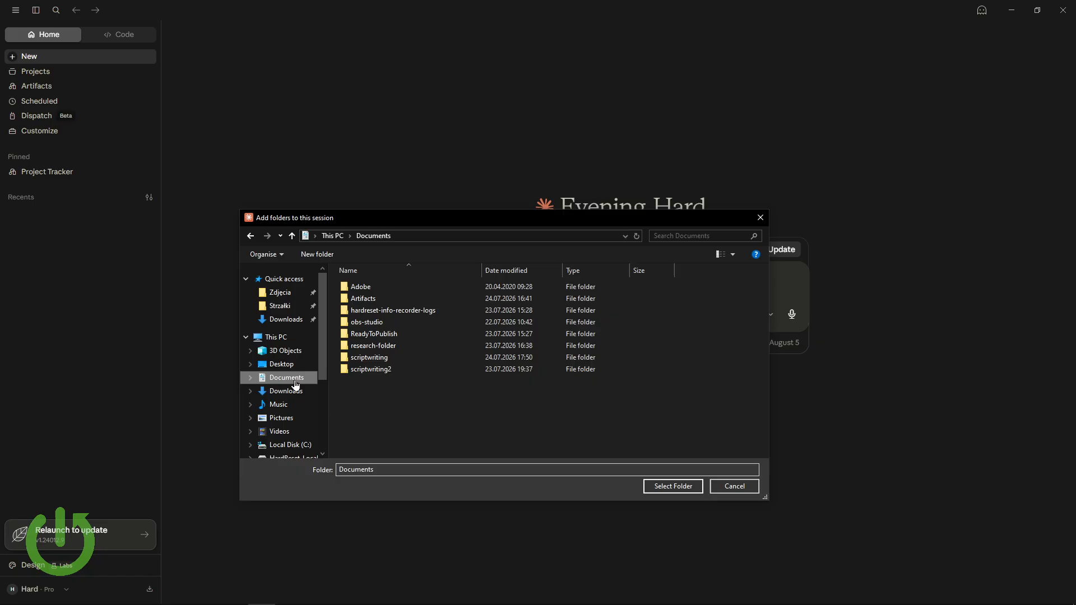
{"action": "left_click", "coordinate": [375, 369]}
{"action": "left_click", "coordinate": [677, 489]}
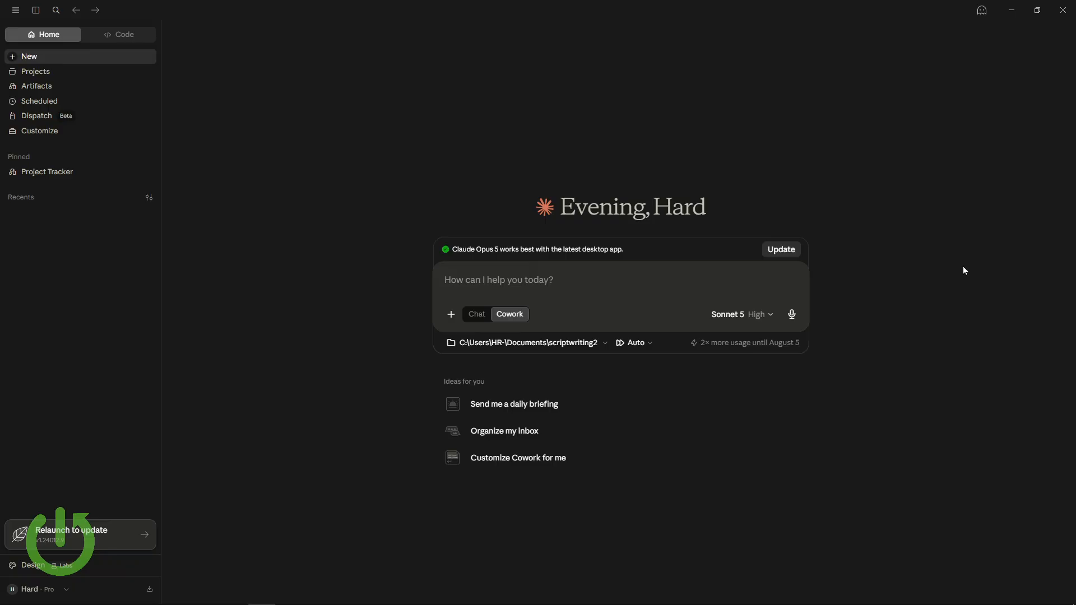
- Attach the scriptwriting2\files\files folder to the session and detach the Documents\scriptwriting2 folder
{"action": "left_click", "coordinate": [523, 343]}
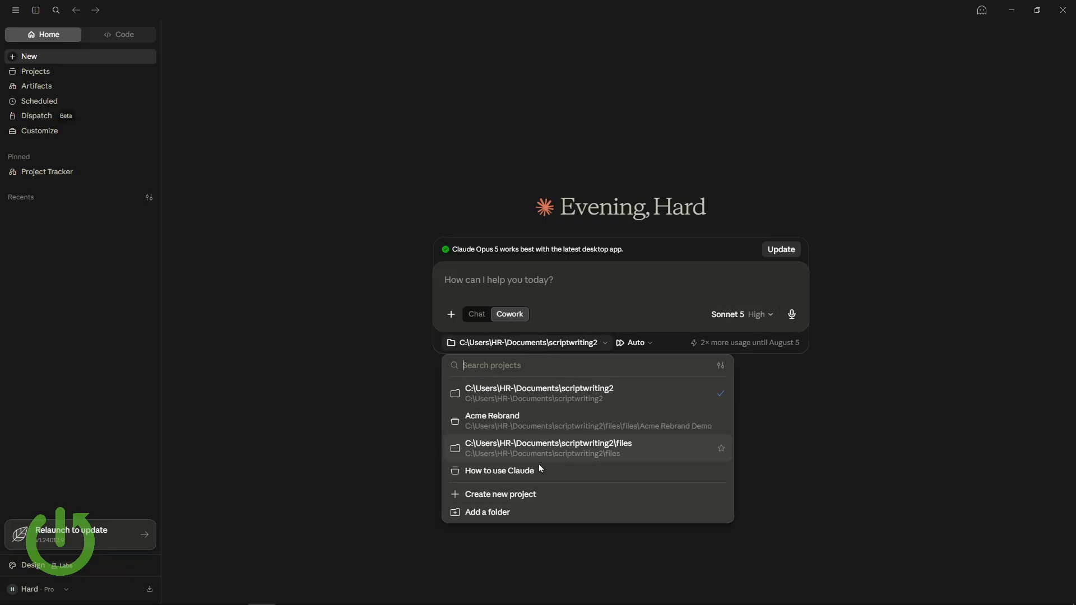
{"action": "left_click", "coordinate": [523, 510]}
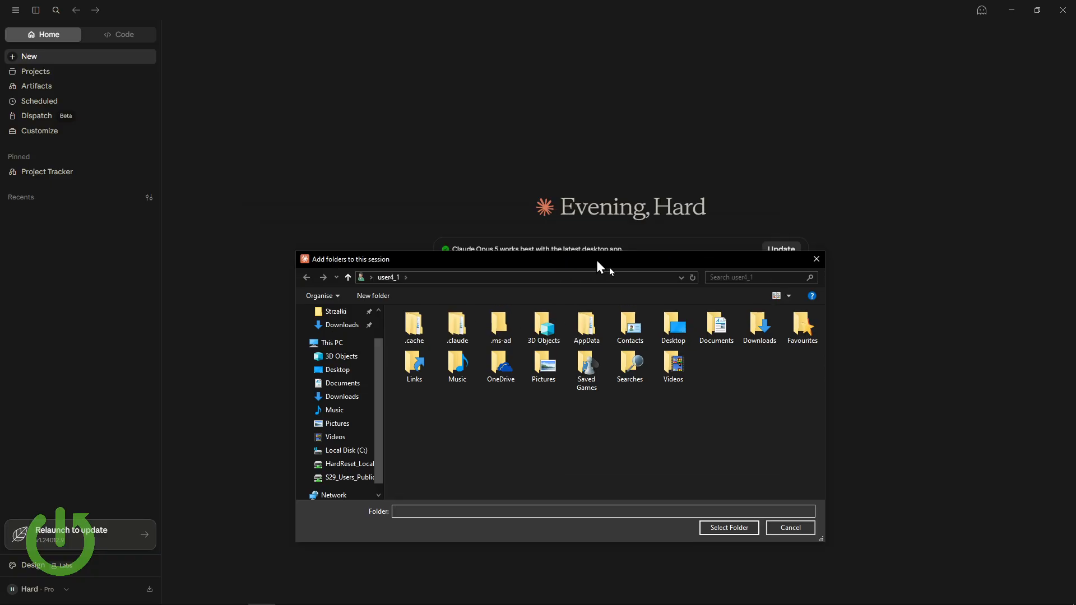
{"action": "key", "text": "Escape"}
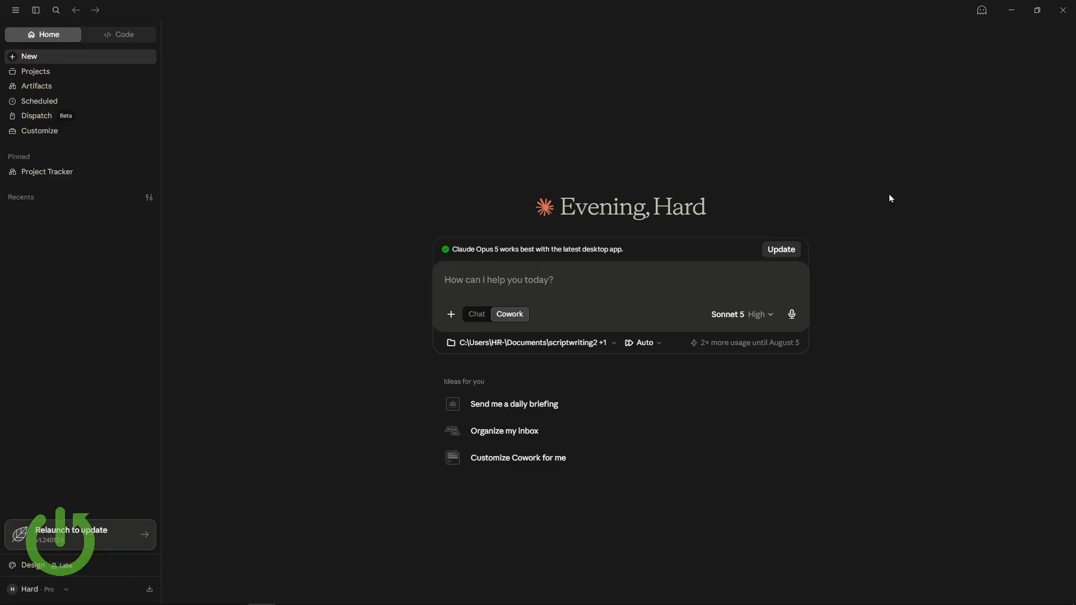
{"action": "left_click", "coordinate": [613, 342]}
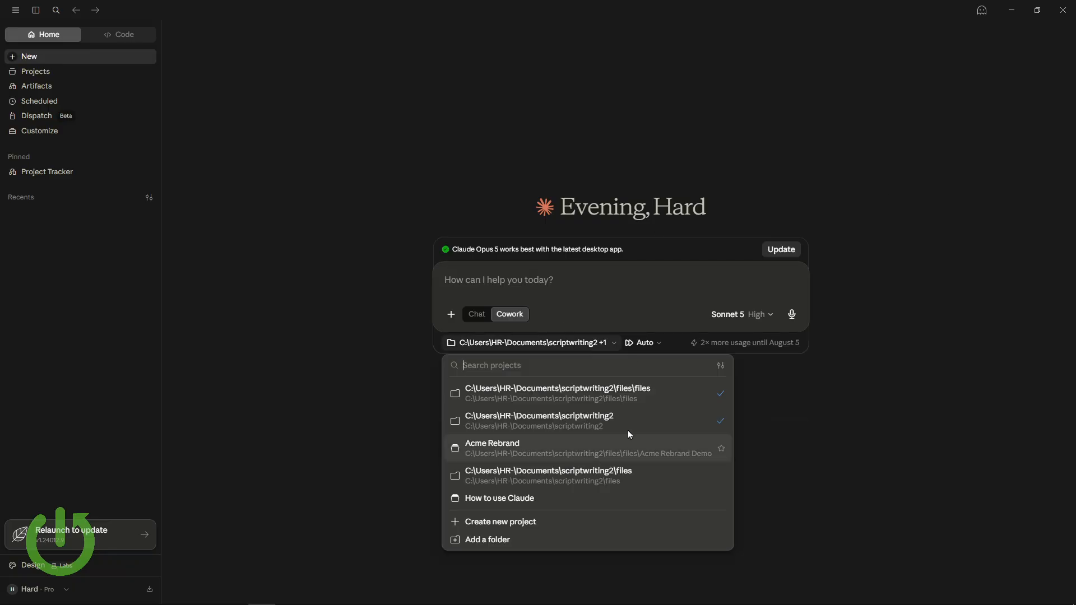
{"action": "left_click", "coordinate": [620, 416]}
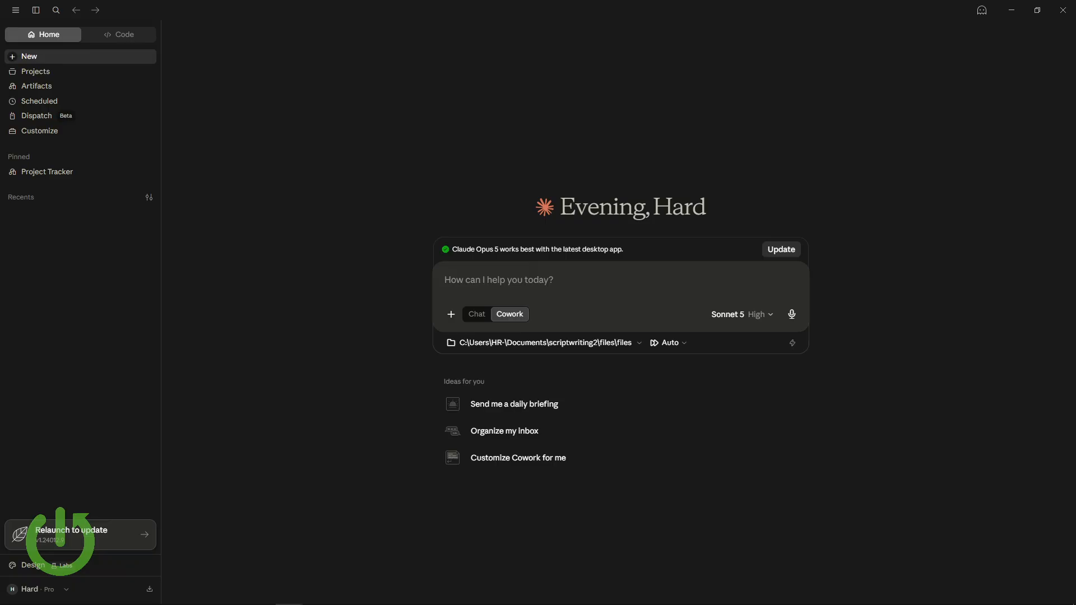
- Send the prompt "List the files in my connected folder." and, once it is answered, start a new session
{"action": "left_click", "coordinate": [507, 282]}
{"action": "type", "text": "List the files in my connected folder."}
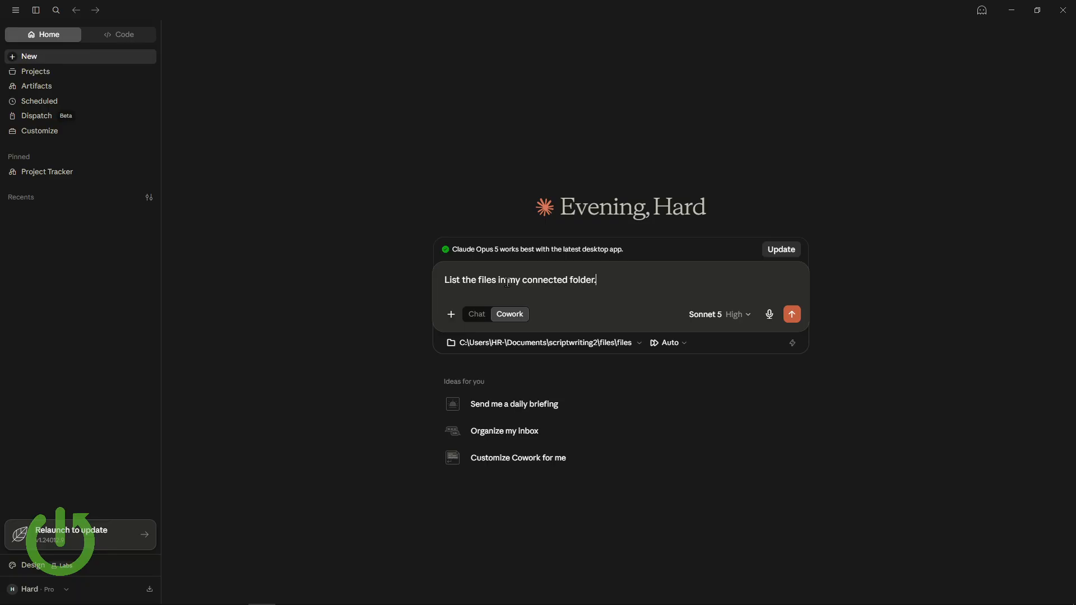
{"action": "key", "text": "Return"}
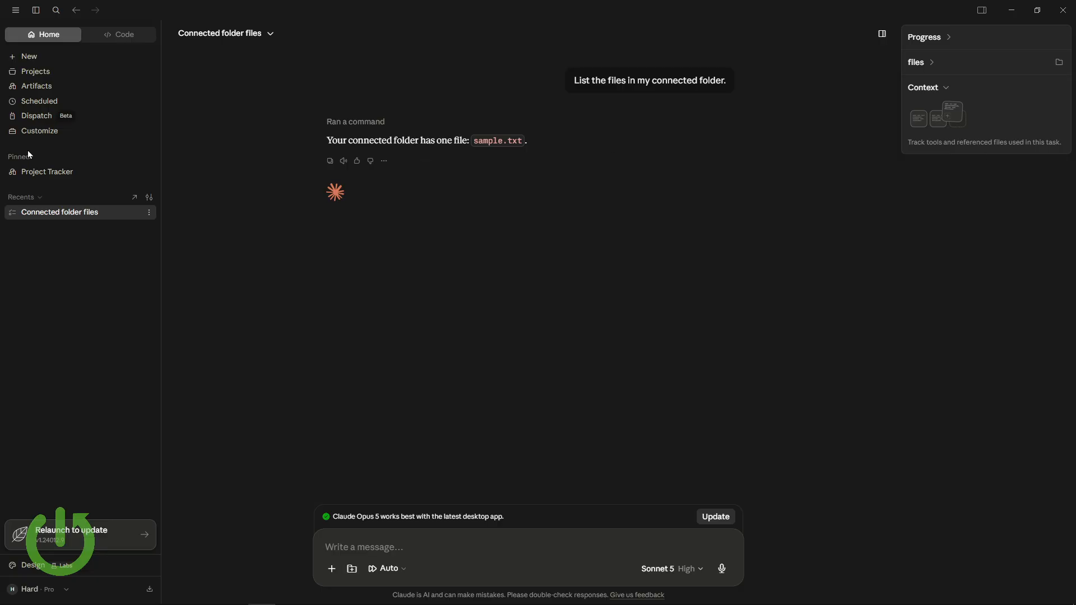
{"action": "key", "text": "ctrl+n"}
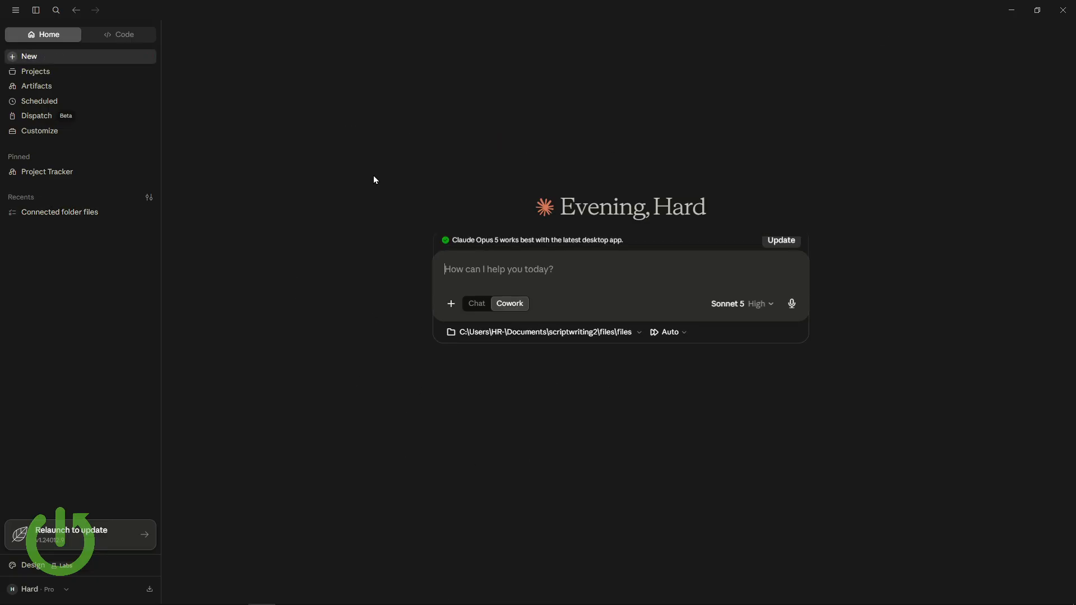
- Attach the Acme Rebrand project to the session and detach it again
{"action": "left_click", "coordinate": [579, 345]}
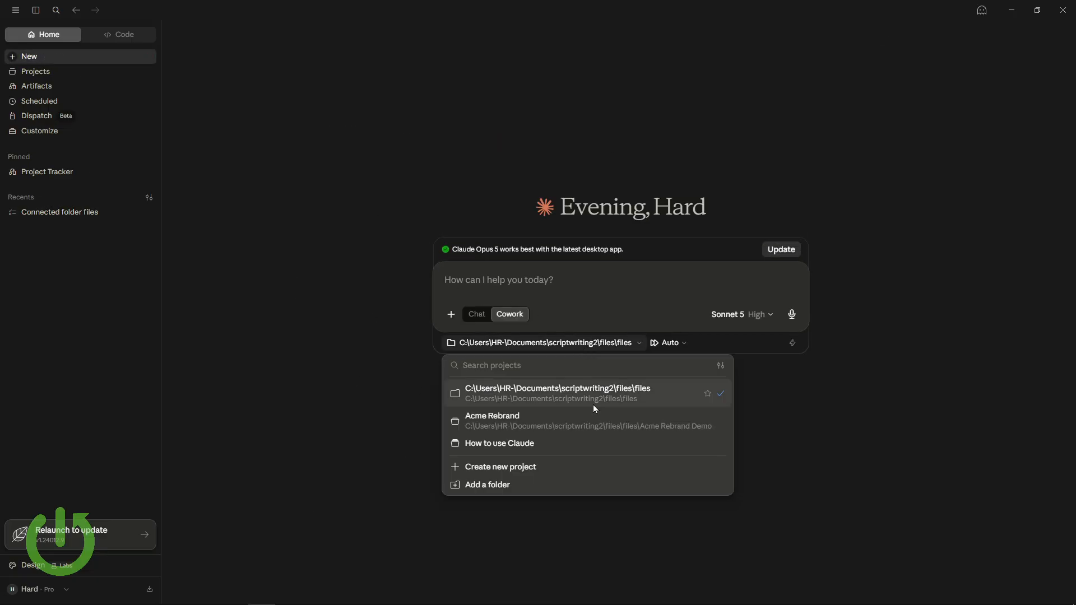
{"action": "left_click", "coordinate": [536, 426]}
{"action": "left_click", "coordinate": [556, 343]}
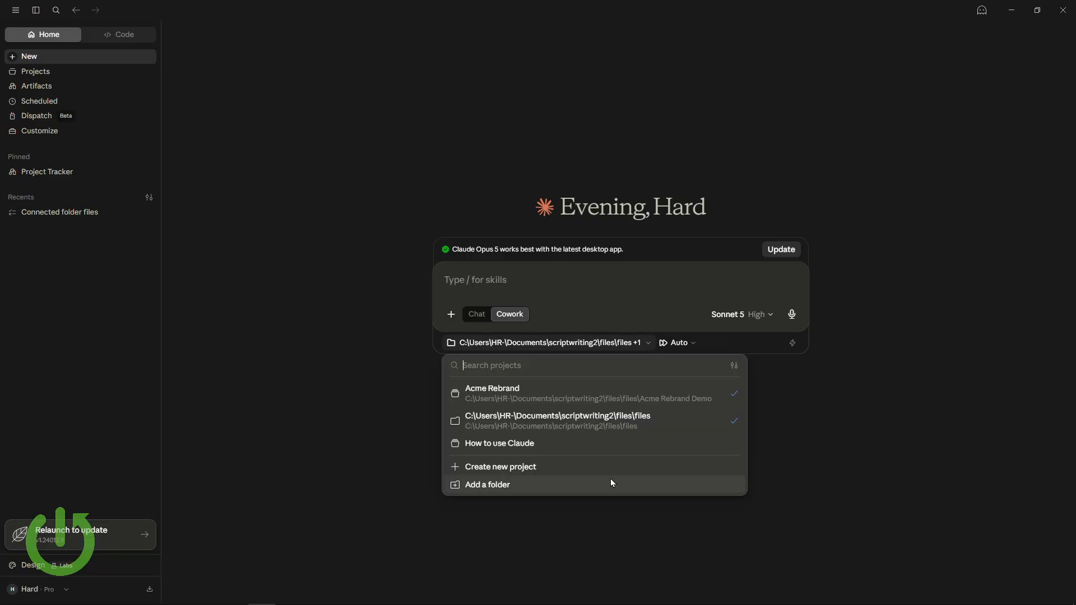
{"action": "left_click", "coordinate": [928, 437]}
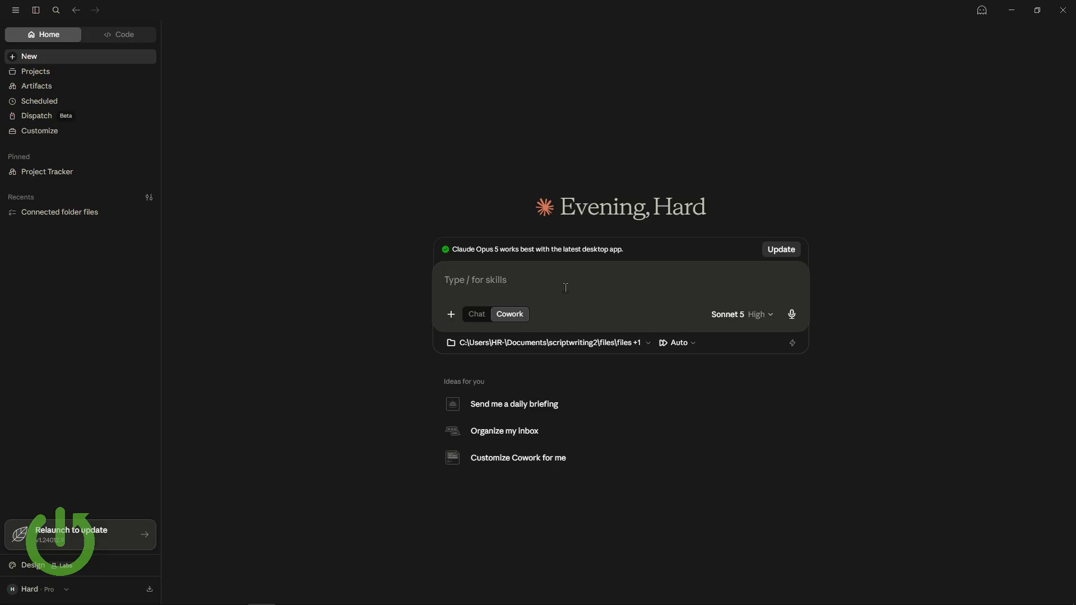
{"action": "left_click", "coordinate": [549, 343]}
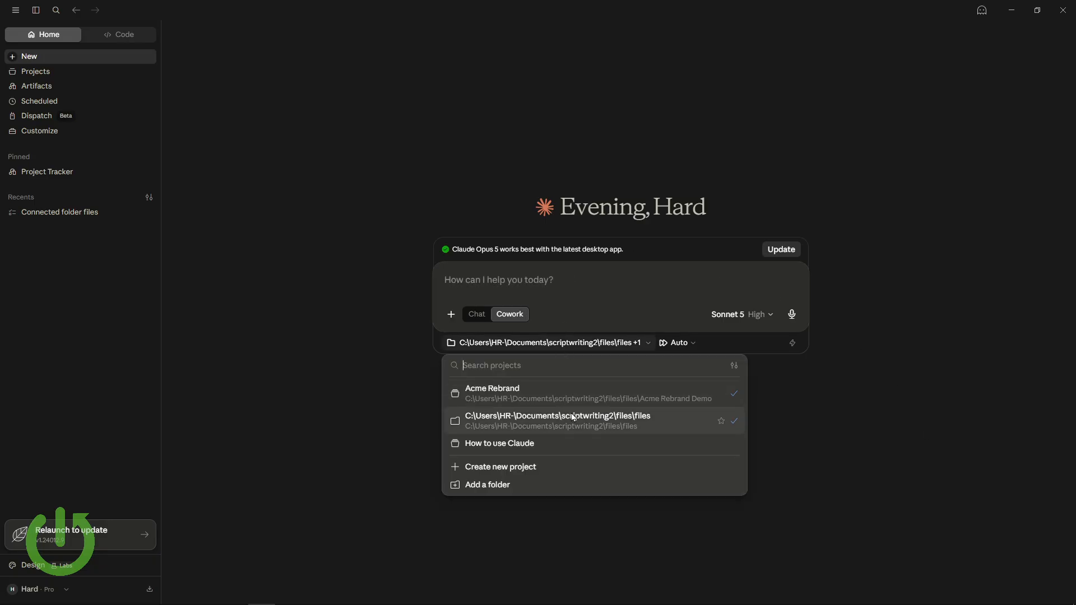
{"action": "left_click", "coordinate": [688, 393]}
{"action": "left_click", "coordinate": [566, 343]}
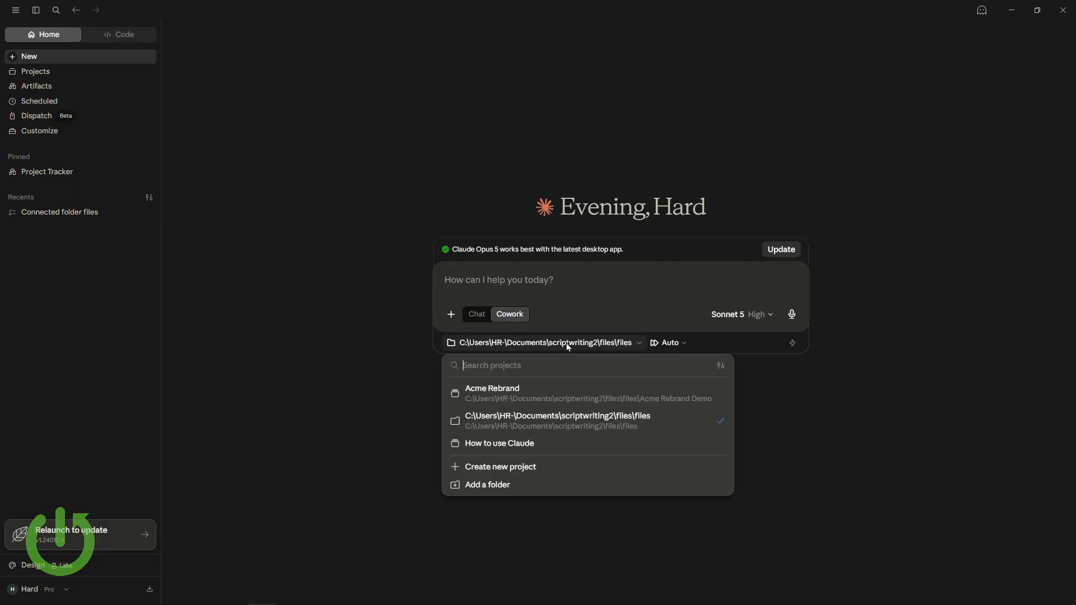
{"action": "left_click", "coordinate": [510, 494]}
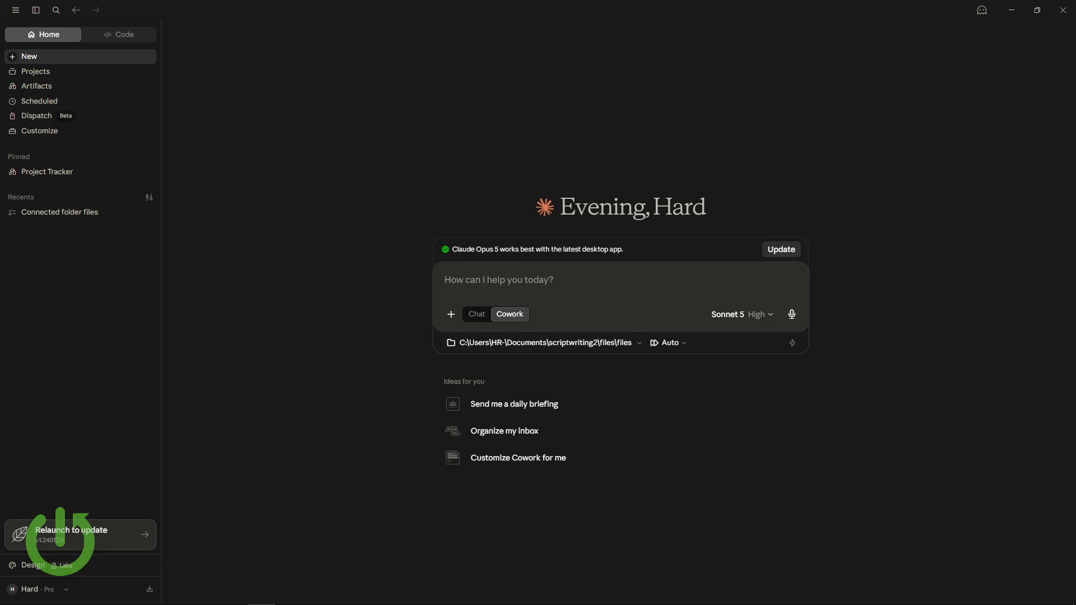
- Create a folder named example in Documents using File Explorer, and close File Explorer
{"action": "mouse_move", "coordinate": [150, 603]}
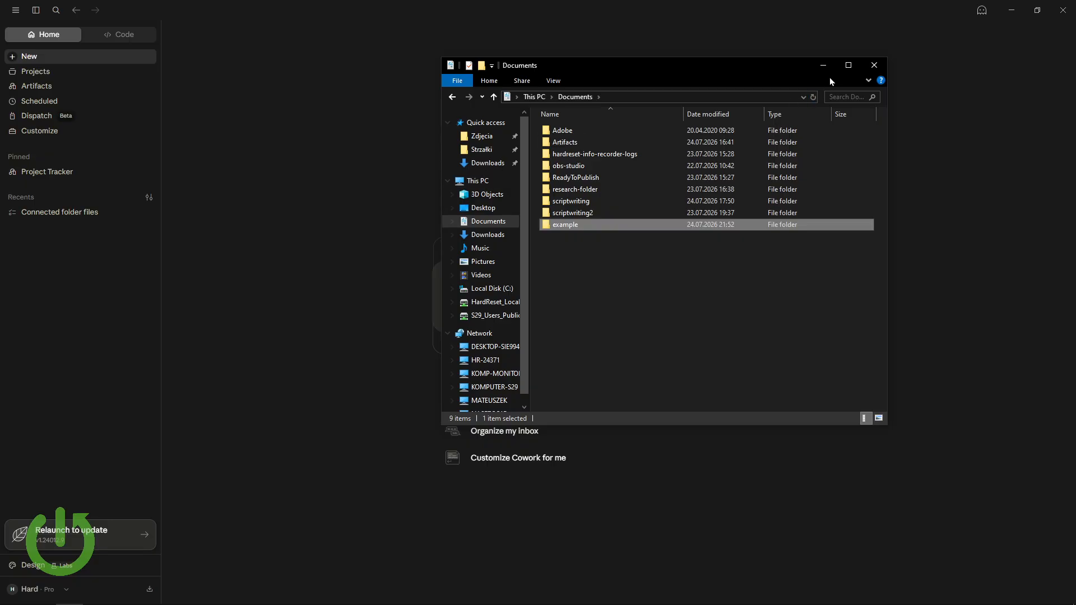
{"action": "left_click", "coordinate": [766, 303]}
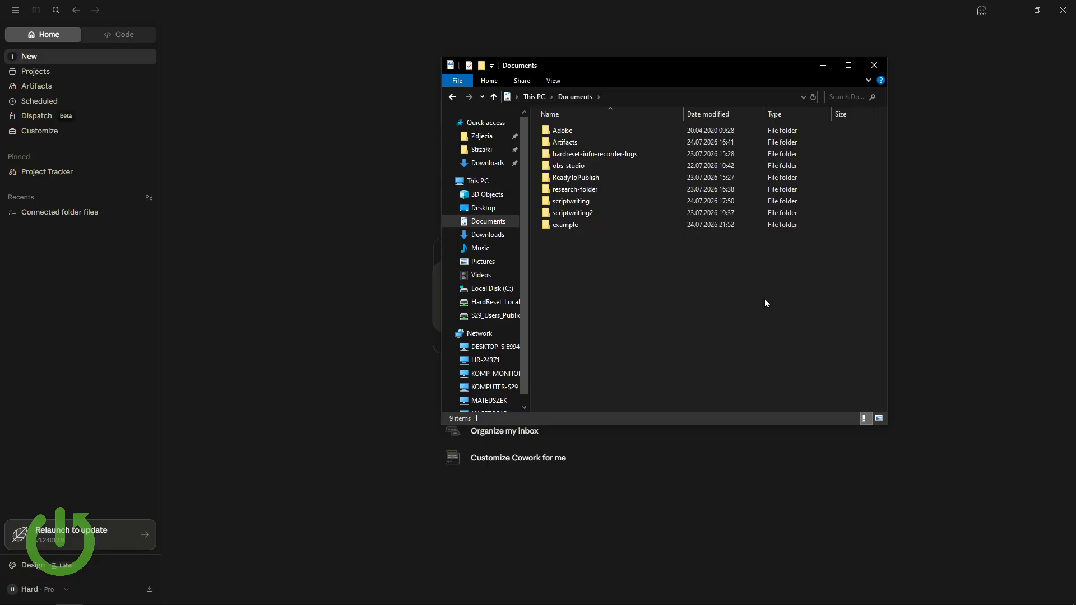
{"action": "left_click", "coordinate": [868, 68]}
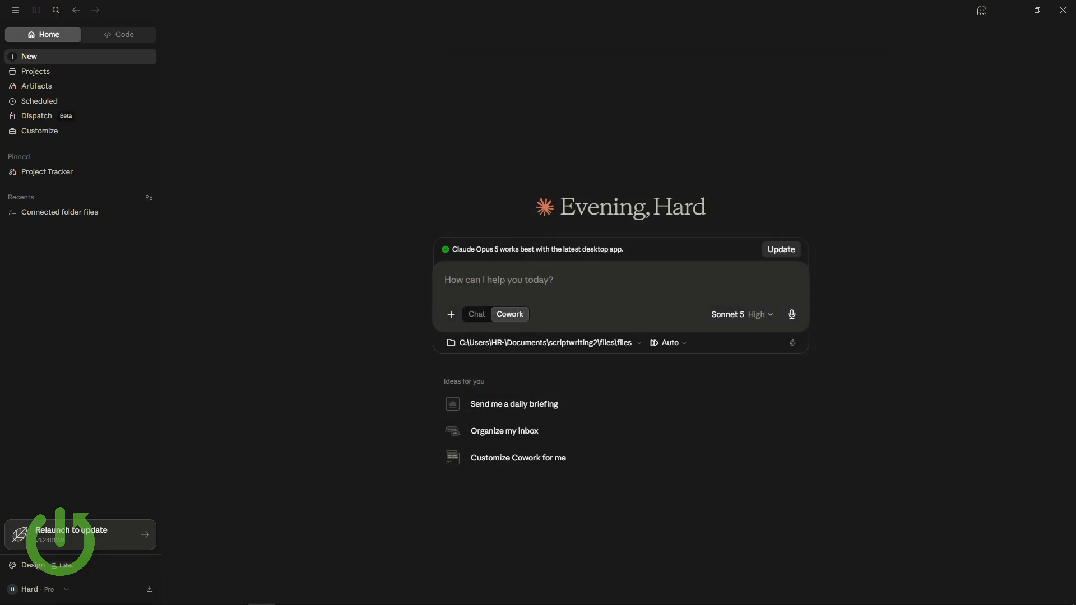
- Attach the Documents\example folder to the Cowork session and always allow Claude to change its files
{"action": "left_click", "coordinate": [541, 346]}
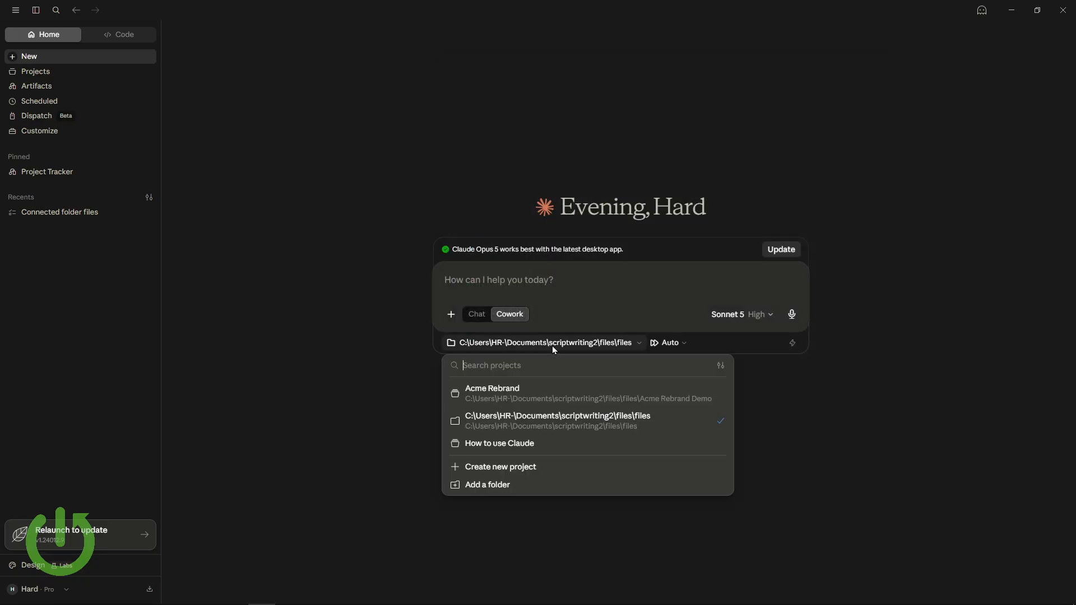
{"action": "left_click", "coordinate": [515, 490]}
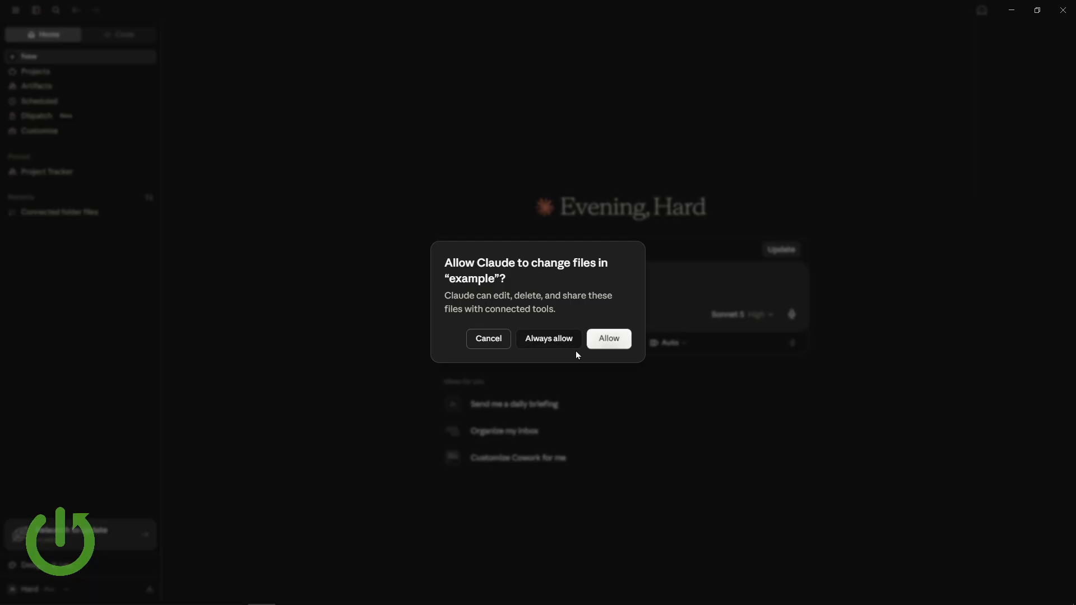
{"action": "left_click", "coordinate": [559, 341]}
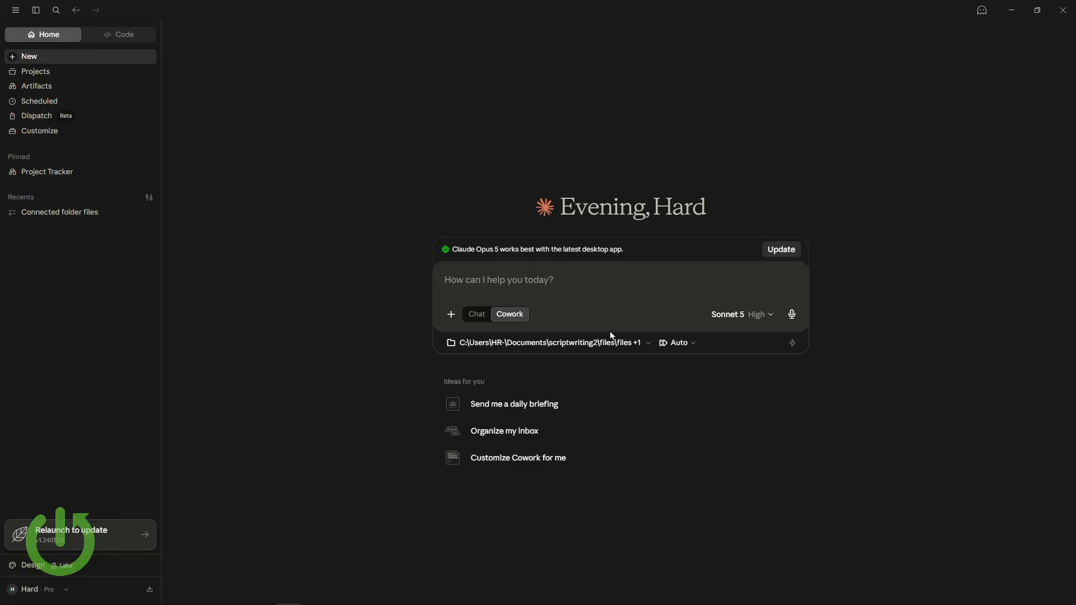
- Send the prompt "Can you confirm which folders you currently have access to right now?" with both folders attached
{"action": "left_click", "coordinate": [624, 289]}
{"action": "type", "text": "Can you confirm which folders you currently have access to right now?"}
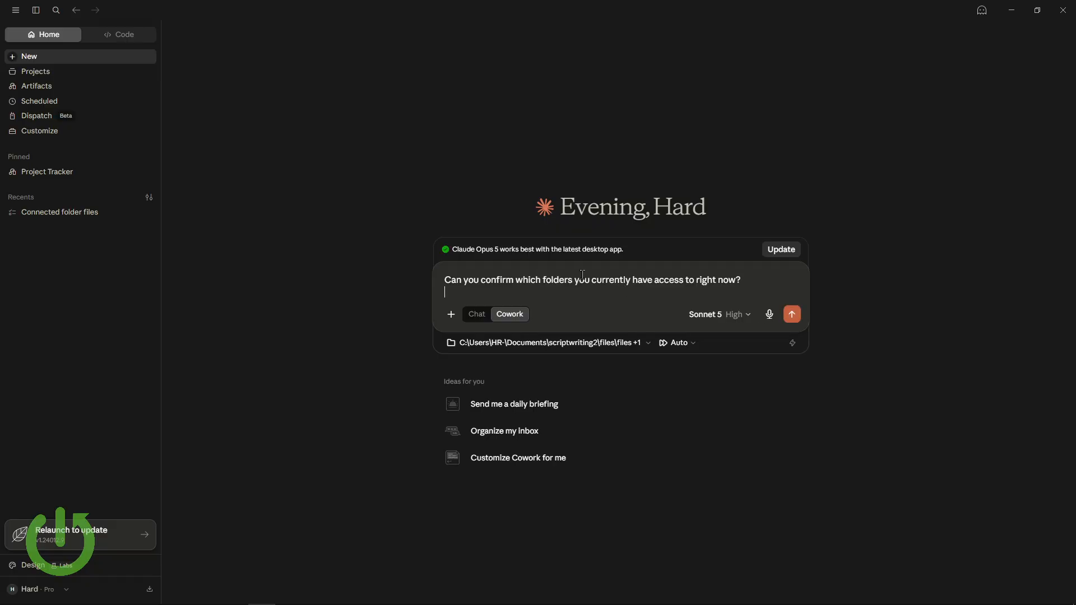
{"action": "left_click", "coordinate": [574, 343]}
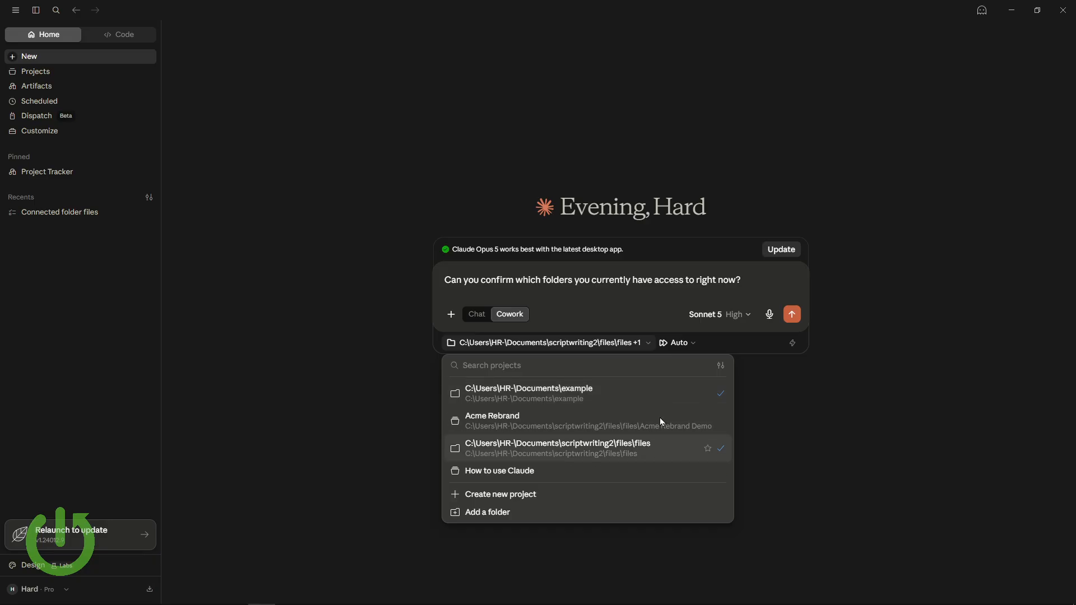
{"action": "left_click", "coordinate": [792, 313]}
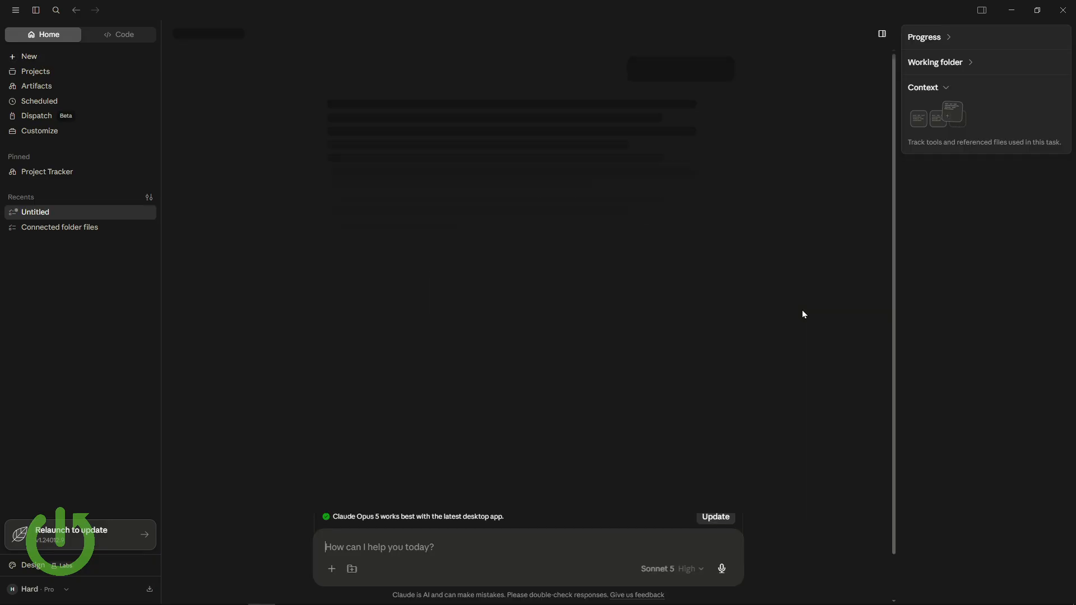